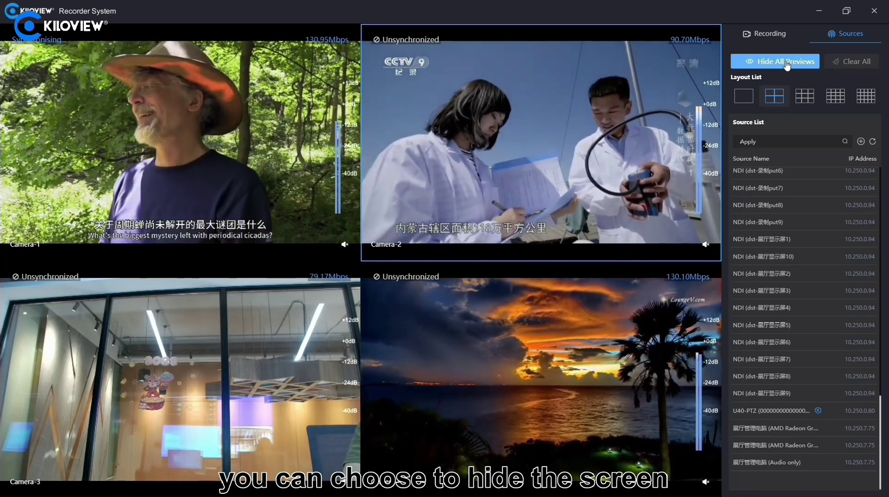
Hide and re-show all camera previews, then clear all four previews from the 2x2 grid.
{"action": "left_click", "coordinate": [787, 65]}
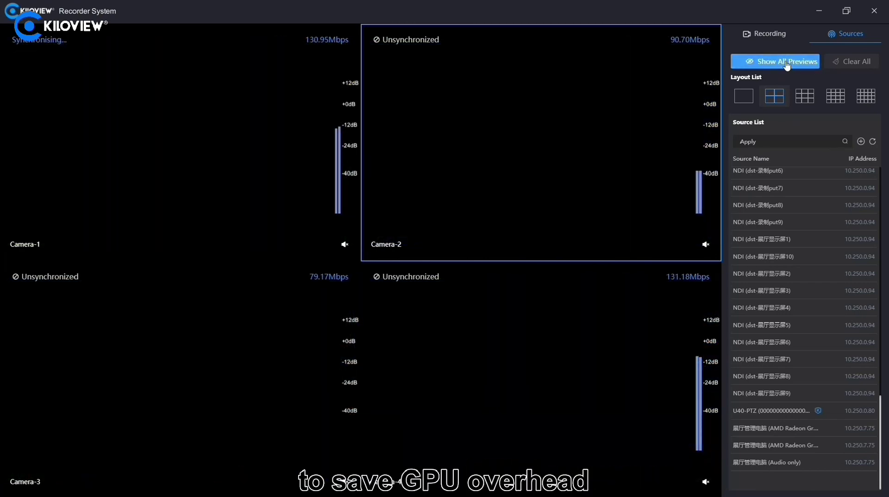
{"action": "left_click", "coordinate": [787, 65]}
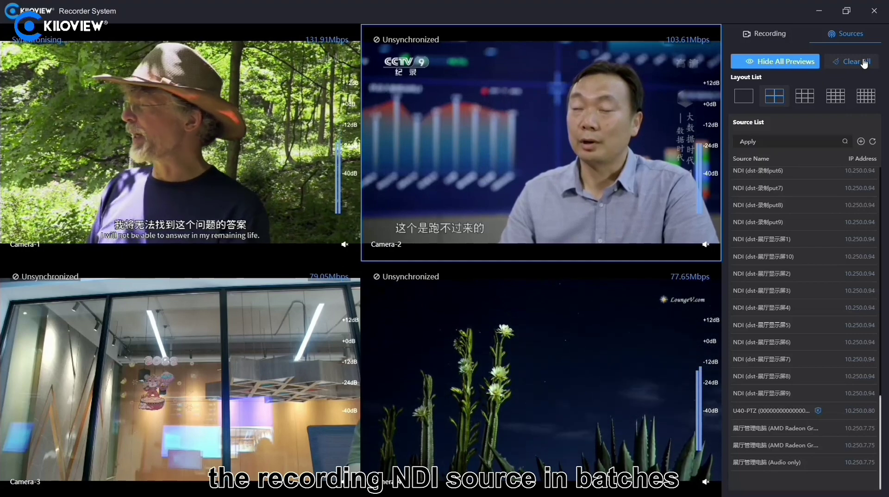
{"action": "left_click", "coordinate": [864, 62]}
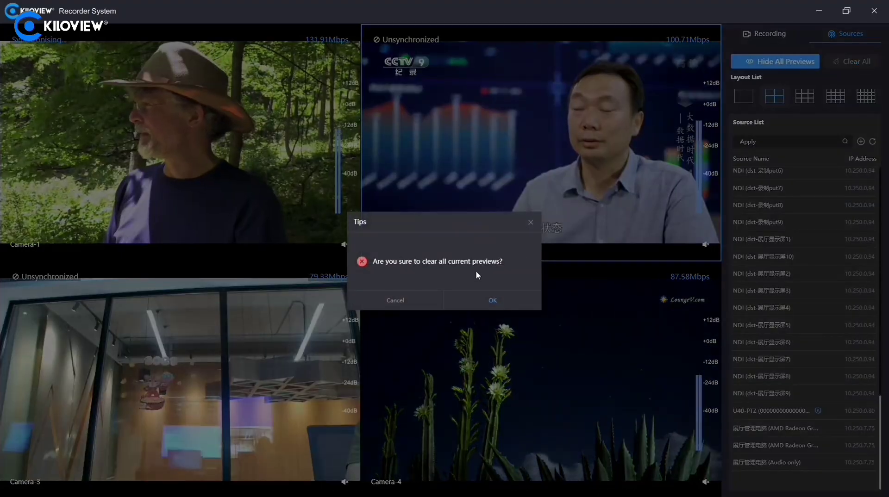
{"action": "left_click", "coordinate": [491, 297]}
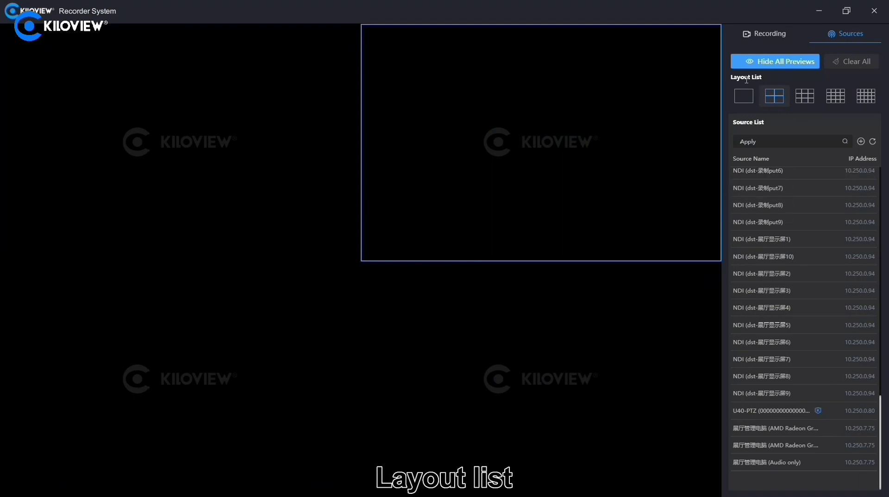
{"action": "left_click", "coordinate": [745, 105]}
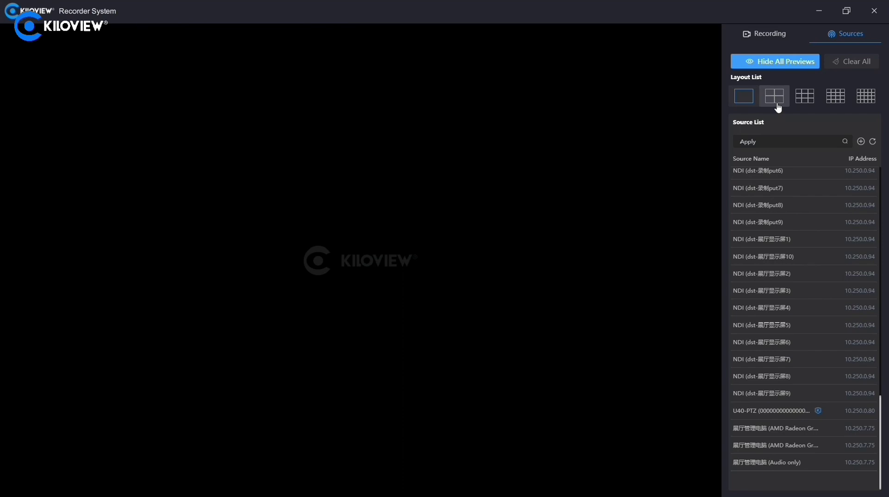
{"action": "left_click", "coordinate": [778, 107]}
{"action": "left_click", "coordinate": [818, 103]}
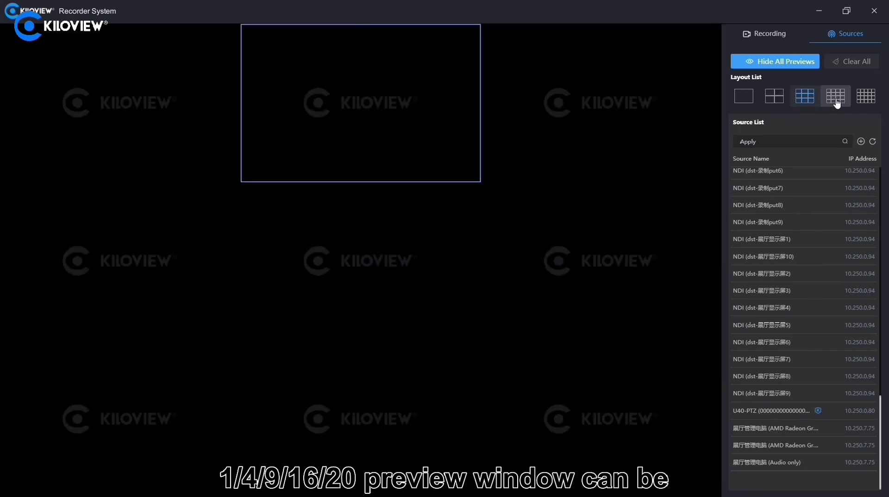
{"action": "left_click", "coordinate": [836, 102]}
{"action": "left_click", "coordinate": [866, 102]}
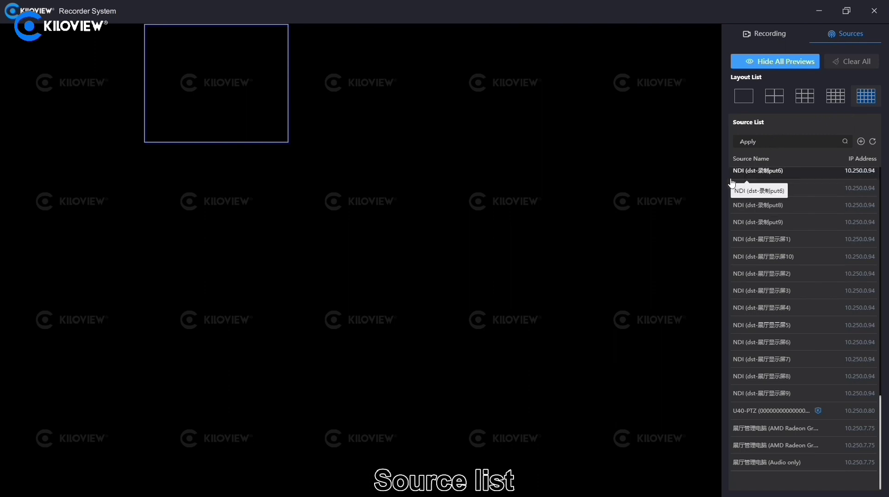
{"action": "left_click", "coordinate": [769, 94]}
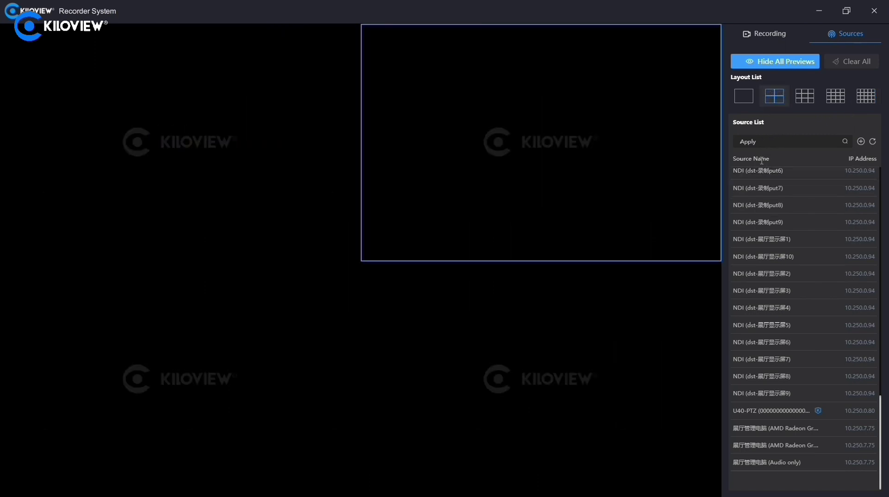
{"action": "scroll", "coordinate": [783, 278], "scroll_direction": "up", "scroll_amount": 10}
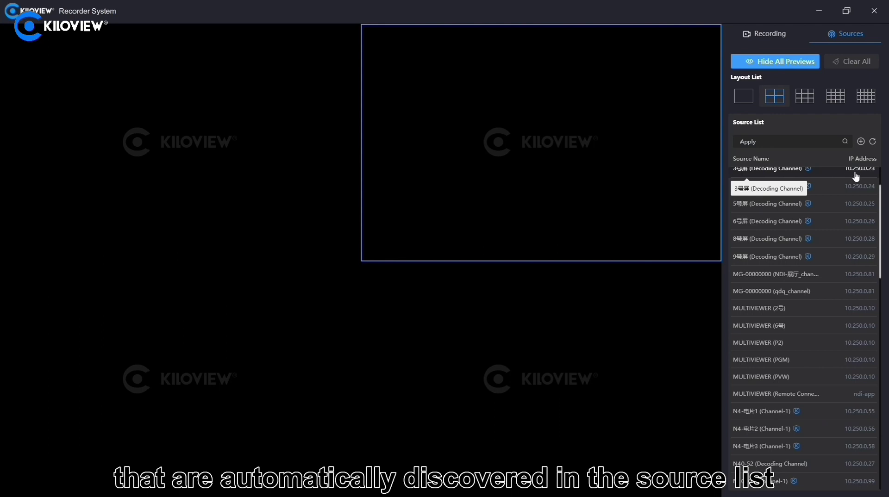
{"action": "left_click", "coordinate": [861, 142]}
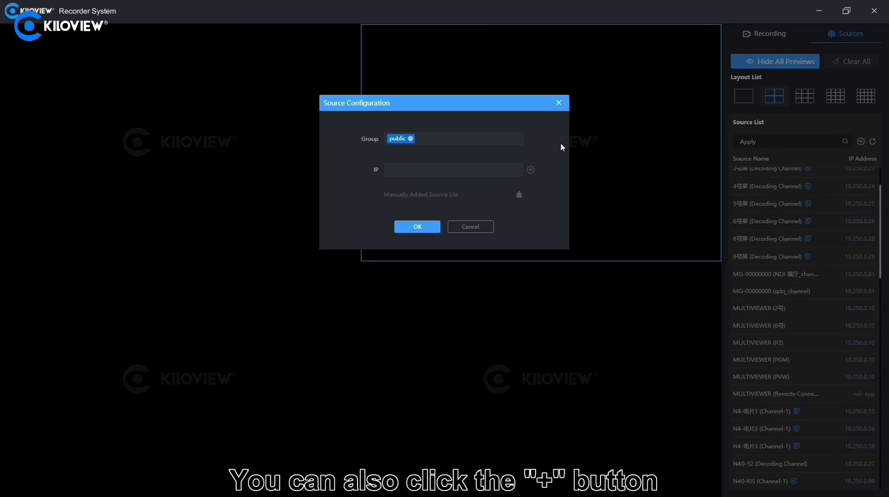
{"action": "left_click", "coordinate": [471, 167]}
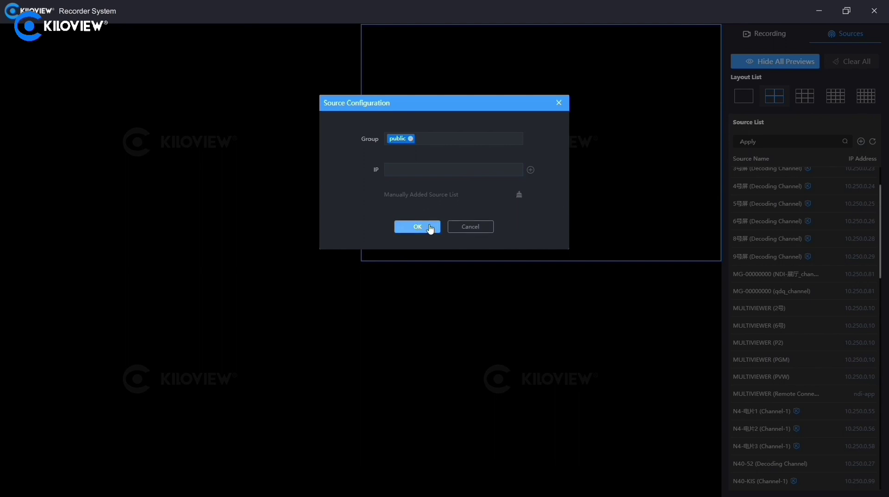
{"action": "left_click", "coordinate": [457, 227]}
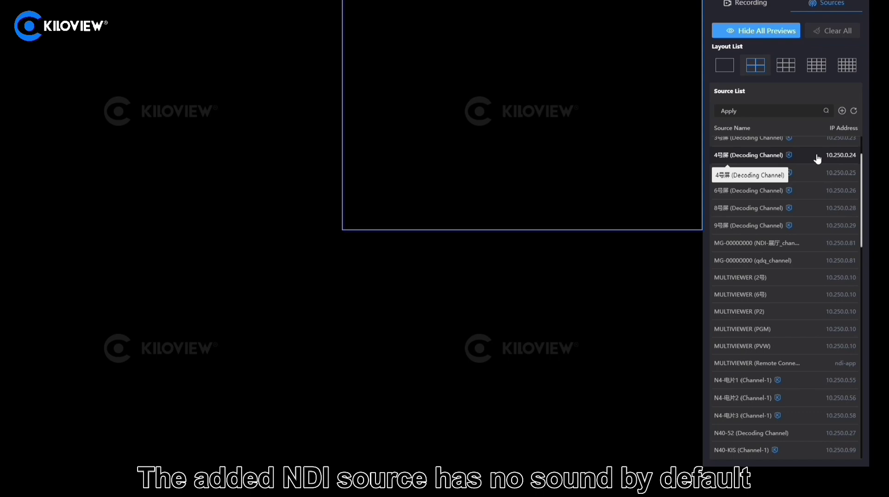
Rename the fourth preview's label from Camera-4 to 'Camera demo'.
{"action": "scroll", "coordinate": [760, 204], "scroll_direction": "down", "scroll_amount": 4}
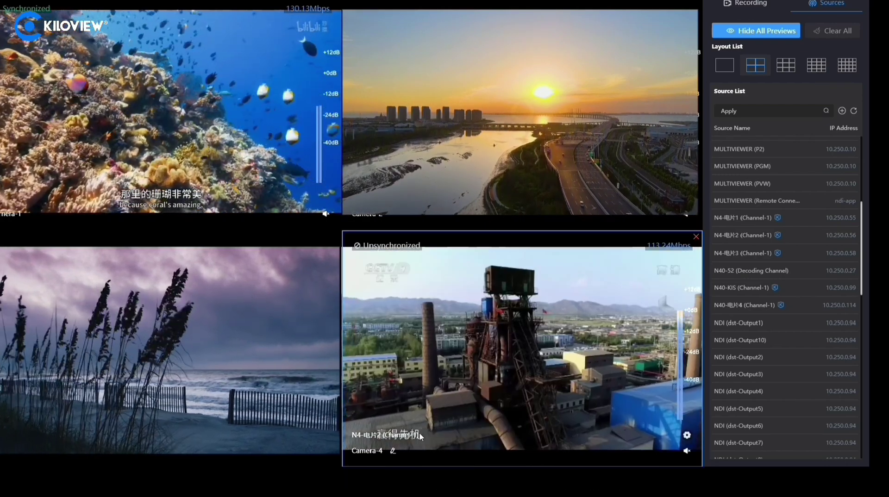
{"action": "left_click", "coordinate": [392, 451]}
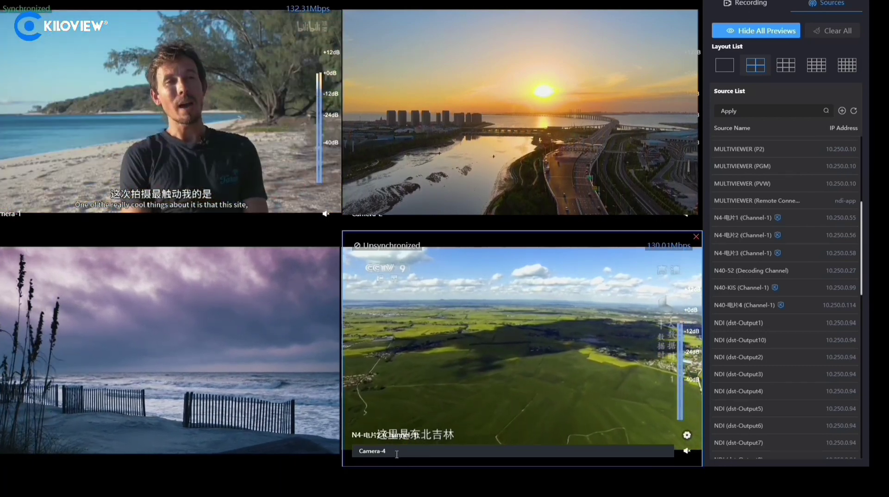
{"action": "key", "text": "BackSpace"}
{"action": "key", "text": "BackSpace"}
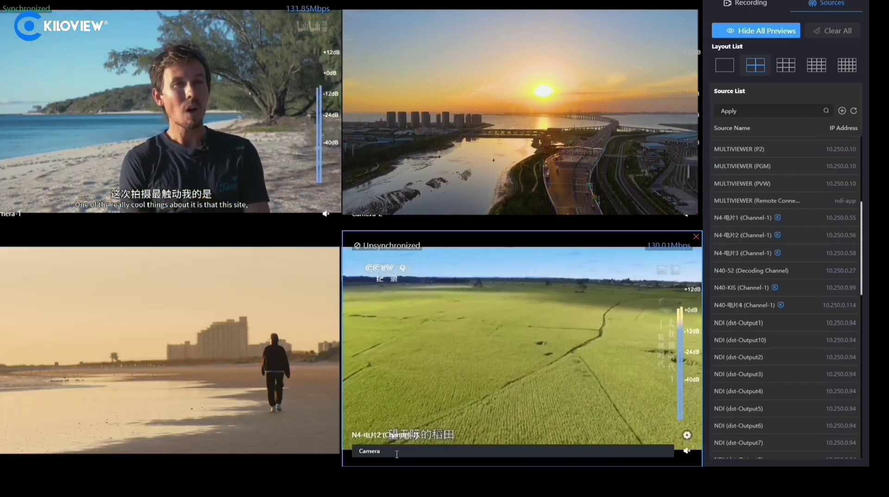
{"action": "type", "text": "demo"}
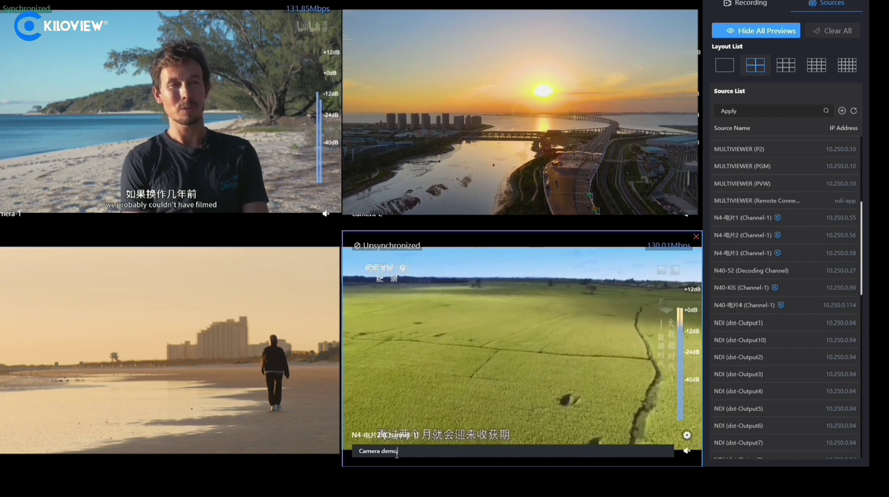
{"action": "key", "text": "Return"}
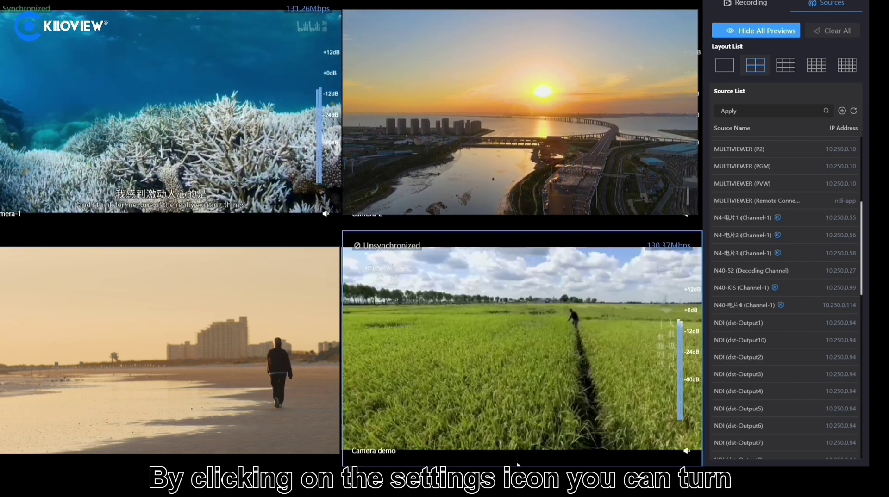
Toggle the Camera demo tile's Preview and VU Meter off and back on, showing the Recording panel.
{"action": "left_click", "coordinate": [687, 436]}
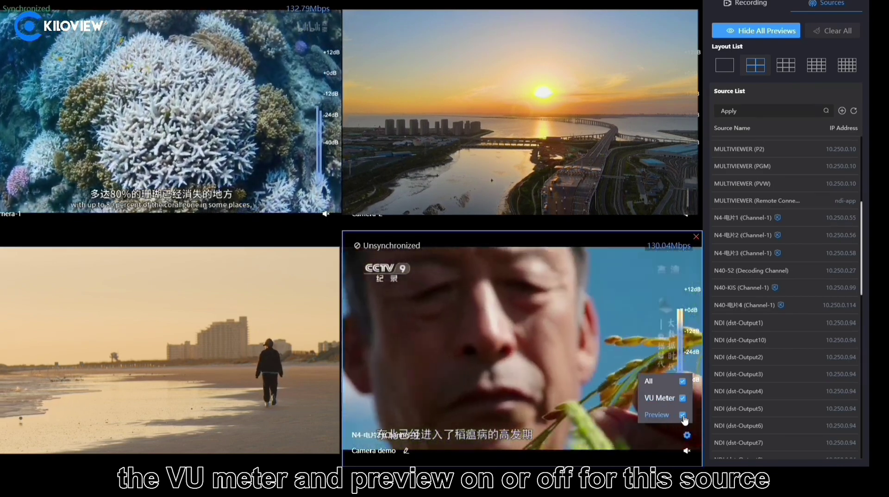
{"action": "left_click", "coordinate": [683, 415]}
{"action": "left_click", "coordinate": [683, 415]}
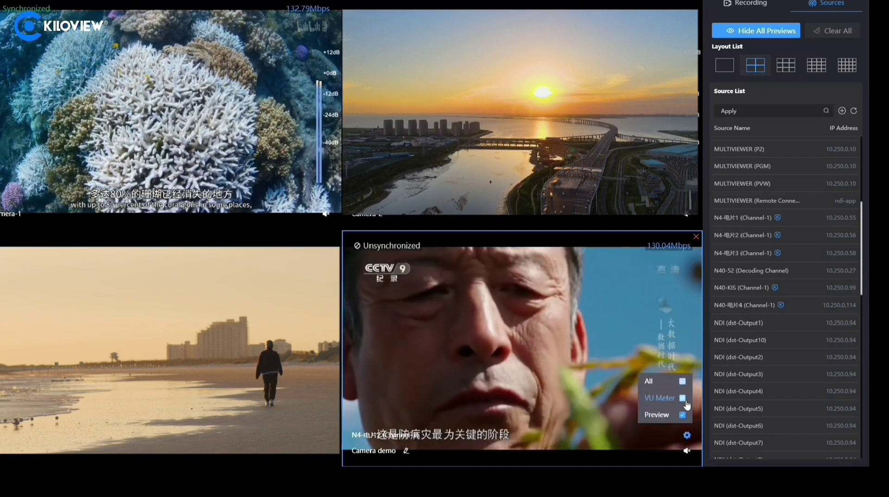
{"action": "left_click", "coordinate": [741, 6]}
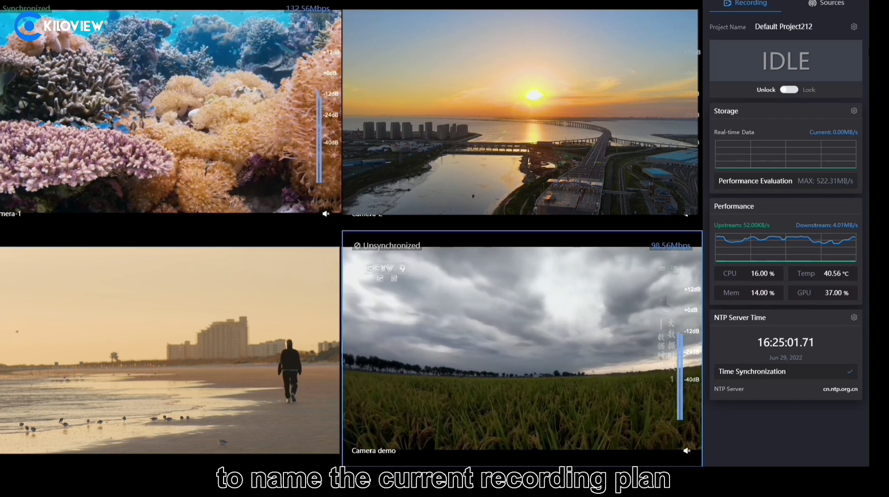
Change the project name from Default Project212 to 'demo'.
{"action": "left_click", "coordinate": [854, 26]}
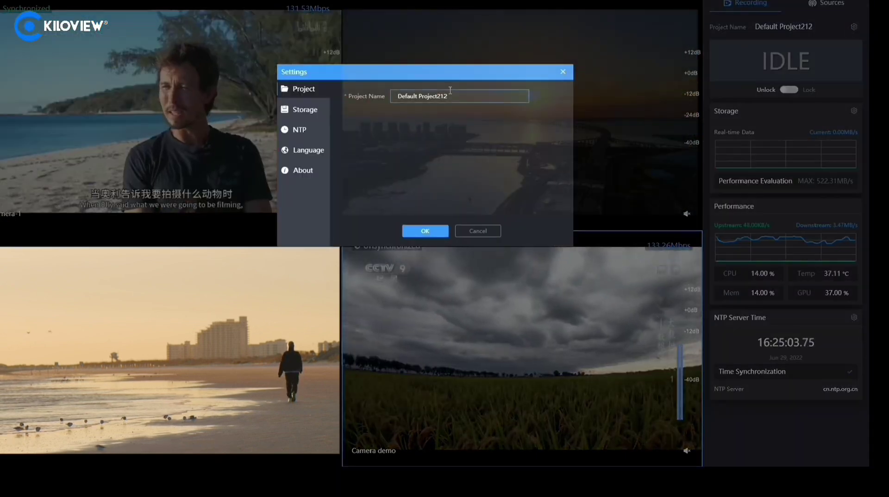
{"action": "key", "text": "ctrl+a"}
{"action": "type", "text": "d"}
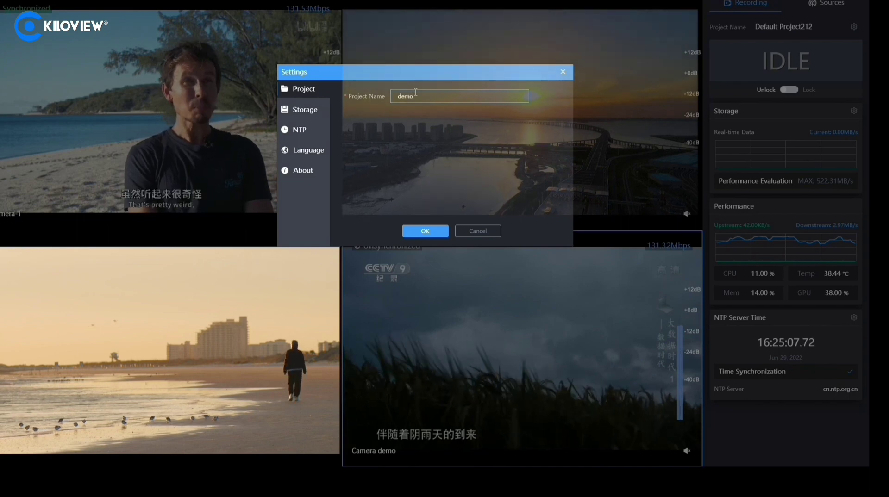
{"action": "left_click", "coordinate": [429, 232]}
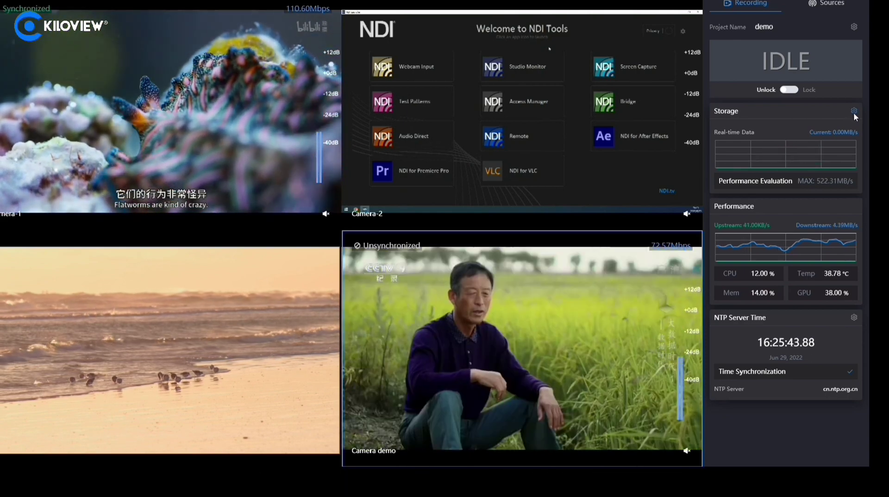
{"action": "left_click", "coordinate": [854, 112]}
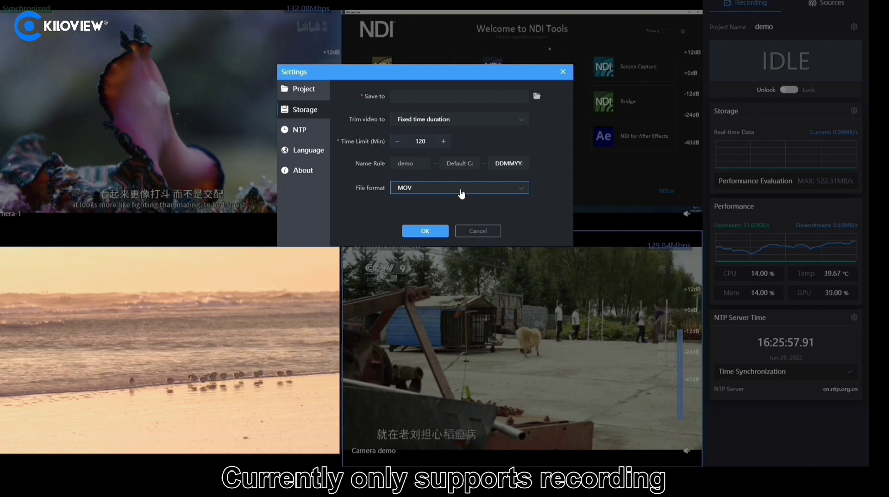
{"action": "left_click", "coordinate": [462, 192]}
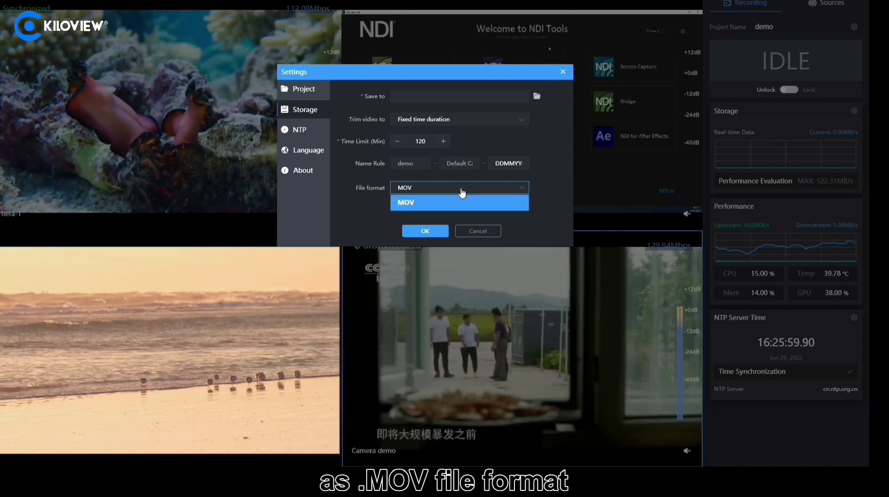
{"action": "left_click", "coordinate": [463, 192]}
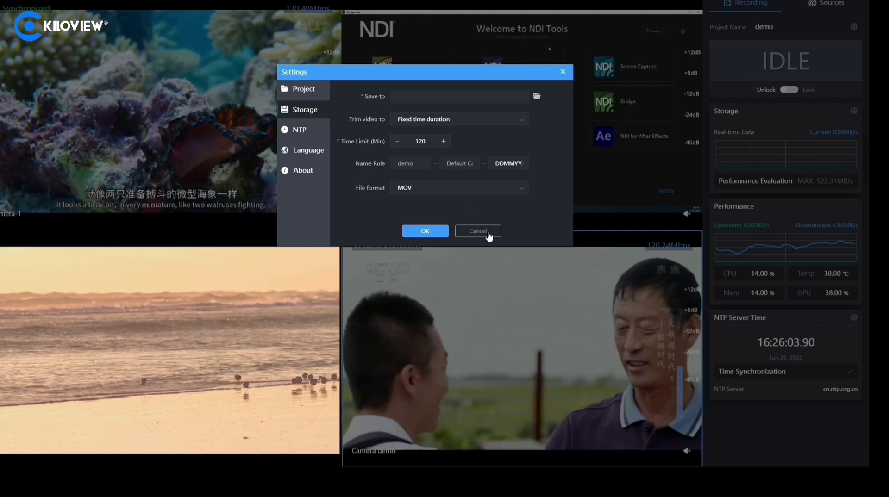
{"action": "left_click", "coordinate": [487, 233]}
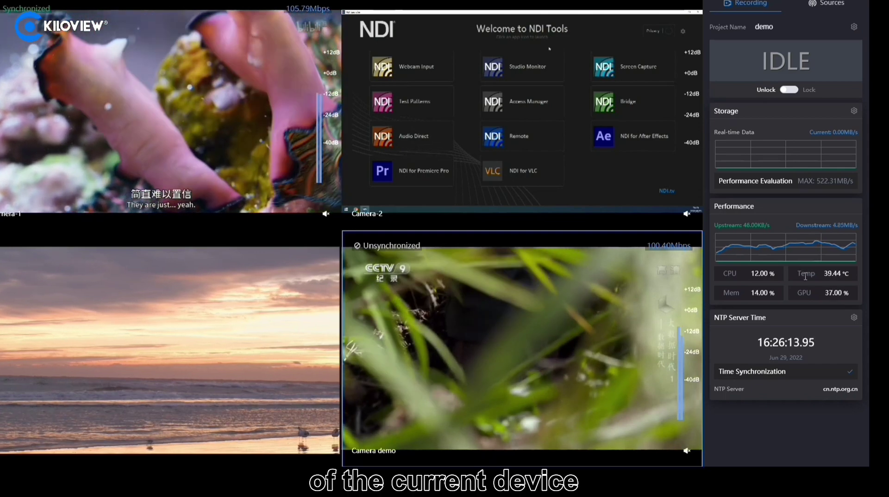
{"action": "mouse_move", "coordinate": [783, 247]}
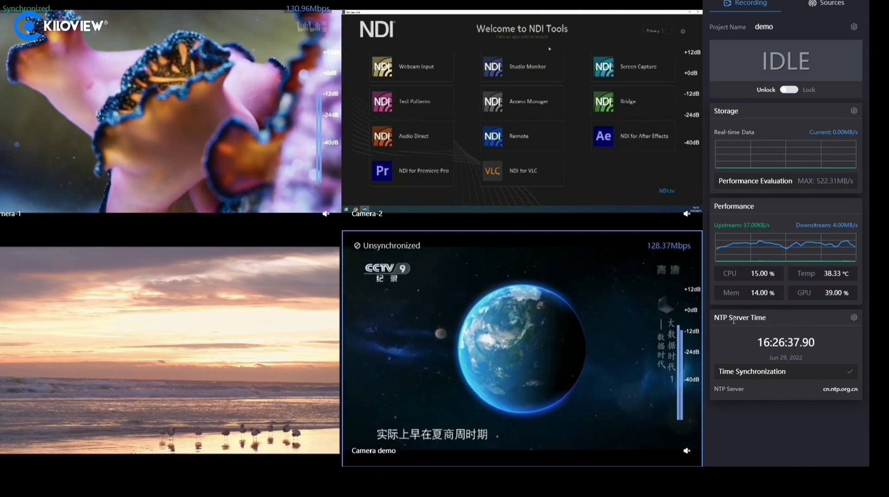
Keep cn.ntp.org.cn as the NTP server and synchronize all NDI sources to its time.
{"action": "left_click", "coordinate": [854, 318]}
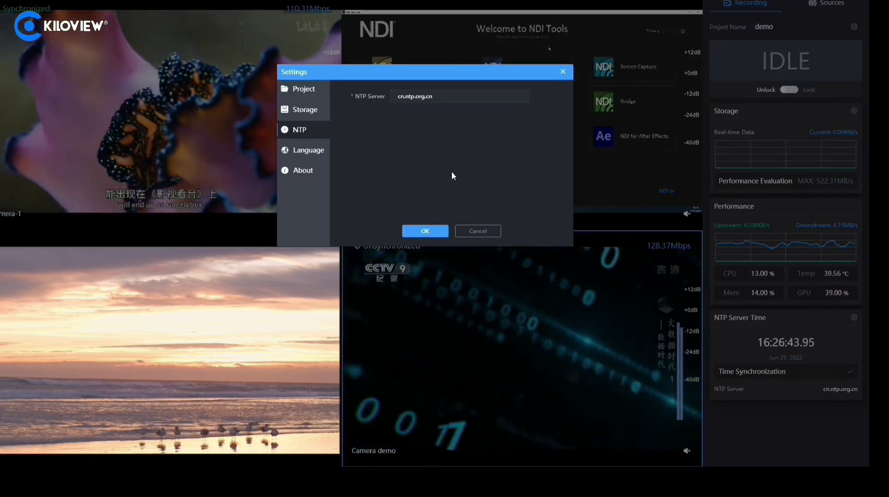
{"action": "left_click_drag", "start_coordinate": [440, 96], "coordinate": [382, 95]}
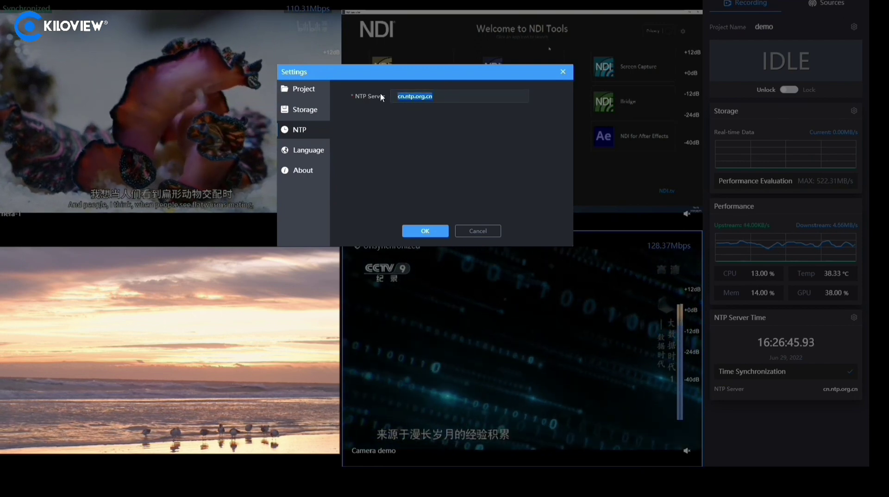
{"action": "left_click", "coordinate": [462, 139]}
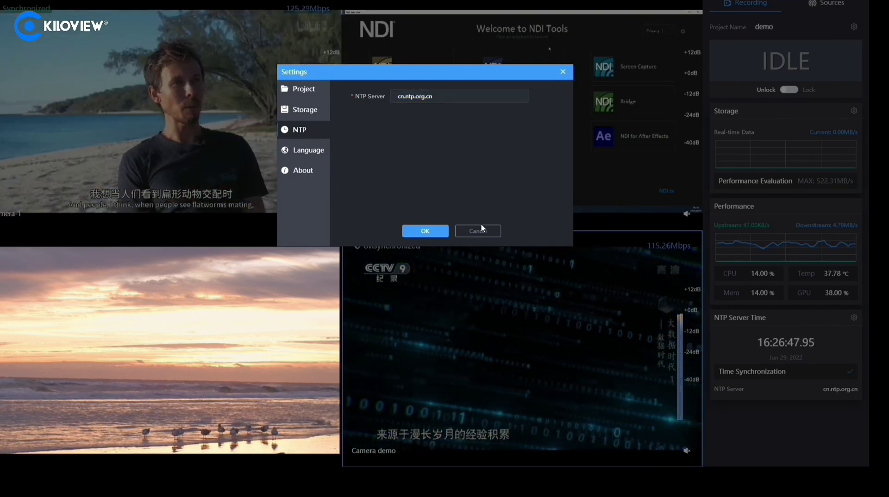
{"action": "left_click", "coordinate": [426, 233]}
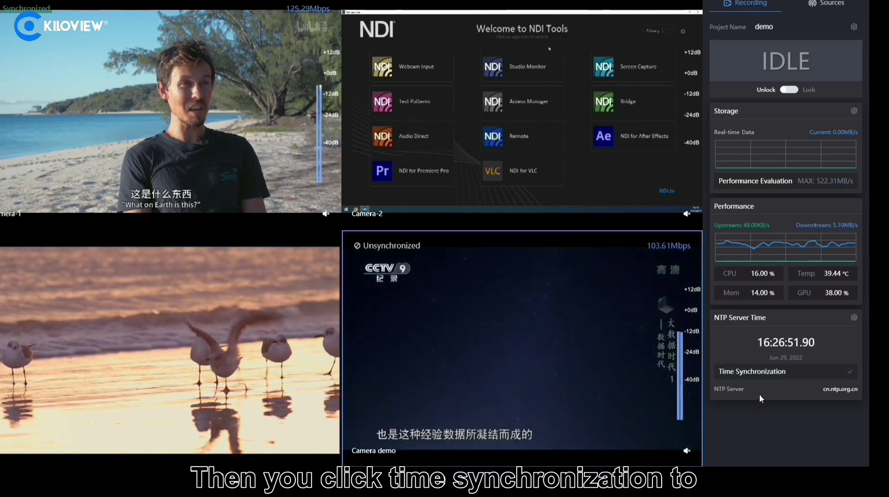
{"action": "left_click", "coordinate": [806, 372]}
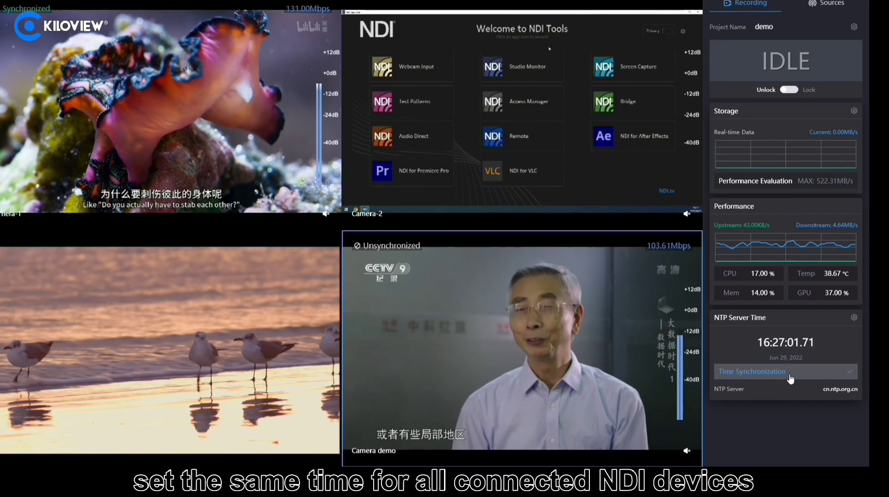
{"action": "mouse_move", "coordinate": [557, 184]}
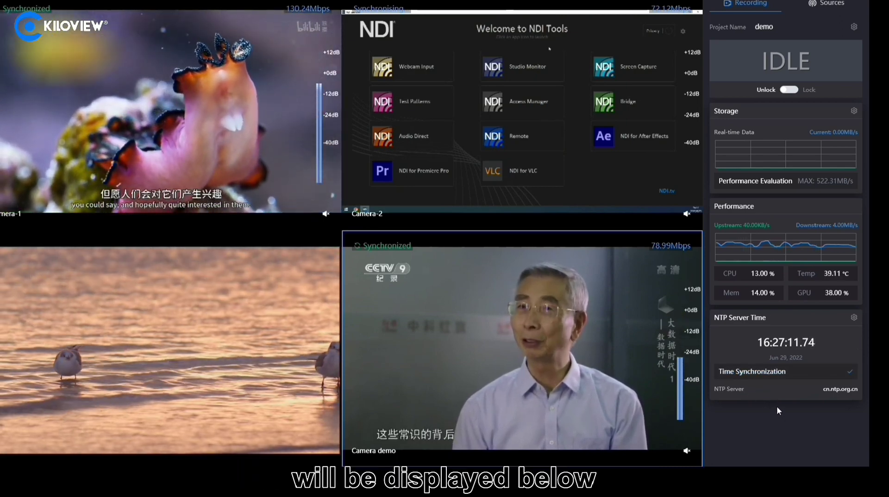
{"action": "left_click_drag", "start_coordinate": [830, 390], "coordinate": [793, 394]}
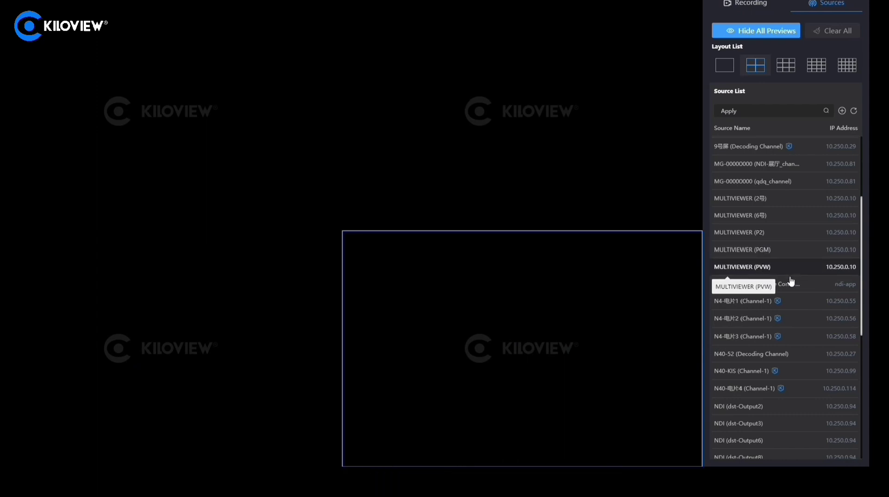
Load a source into the top-left preview cell and manually add source IP 10.250.0.80.
{"action": "left_click_drag", "start_coordinate": [742, 308], "coordinate": [218, 129]}
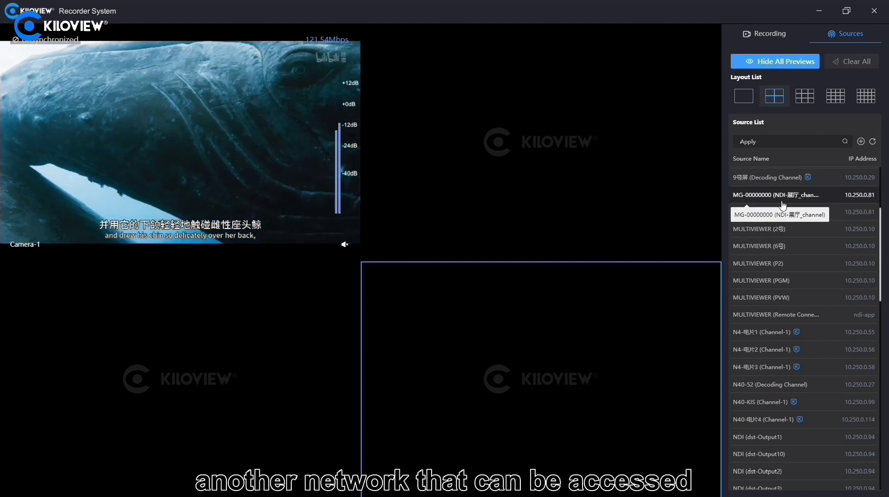
{"action": "left_click", "coordinate": [861, 142]}
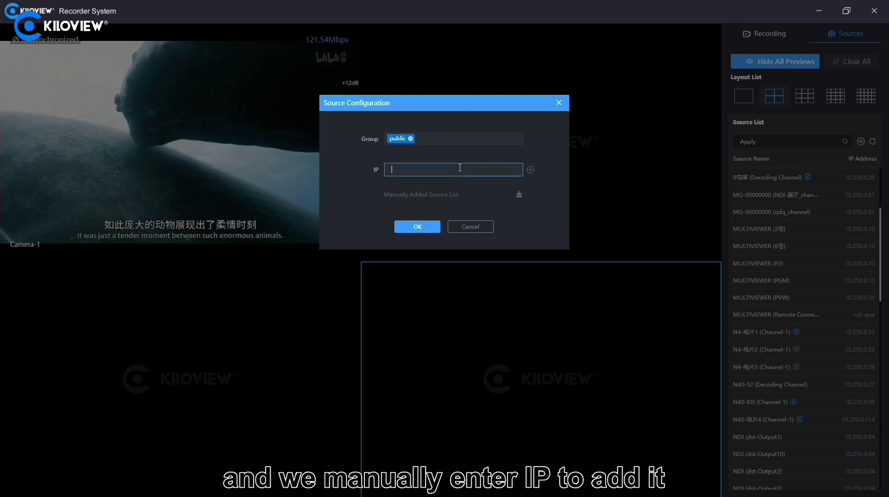
{"action": "type", "text": "10"}
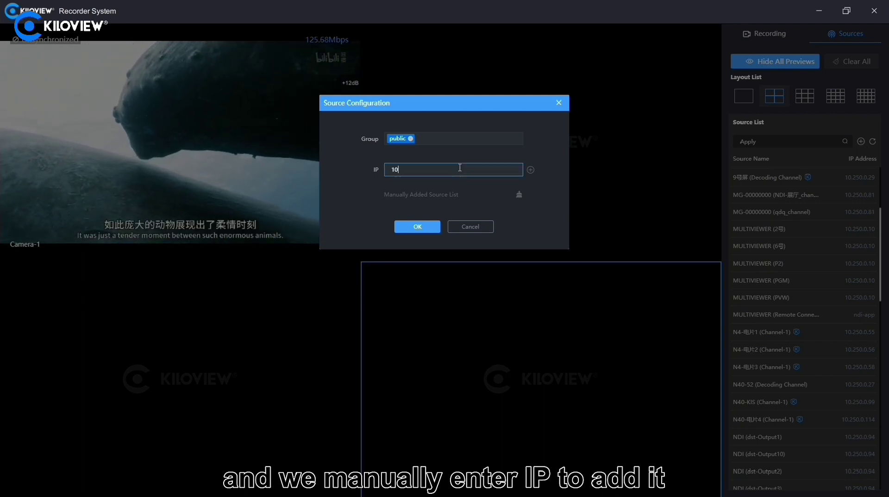
{"action": "type", "text": ".250.0.80"}
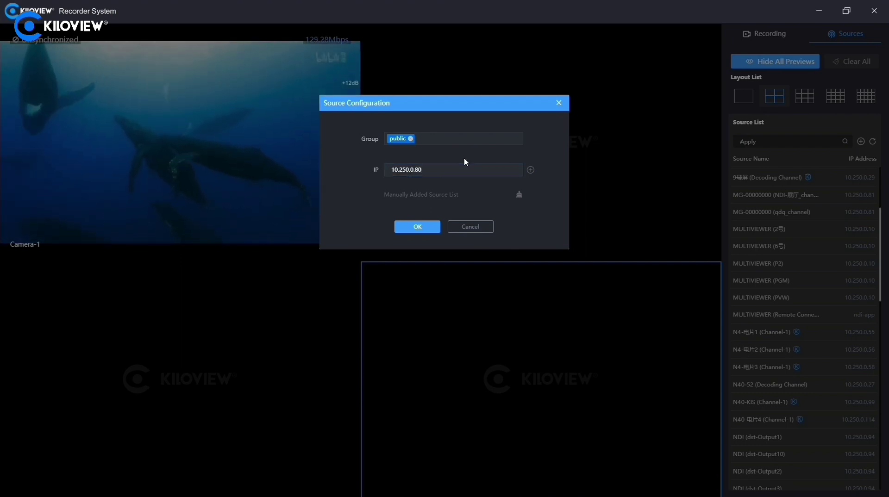
{"action": "left_click", "coordinate": [531, 170]}
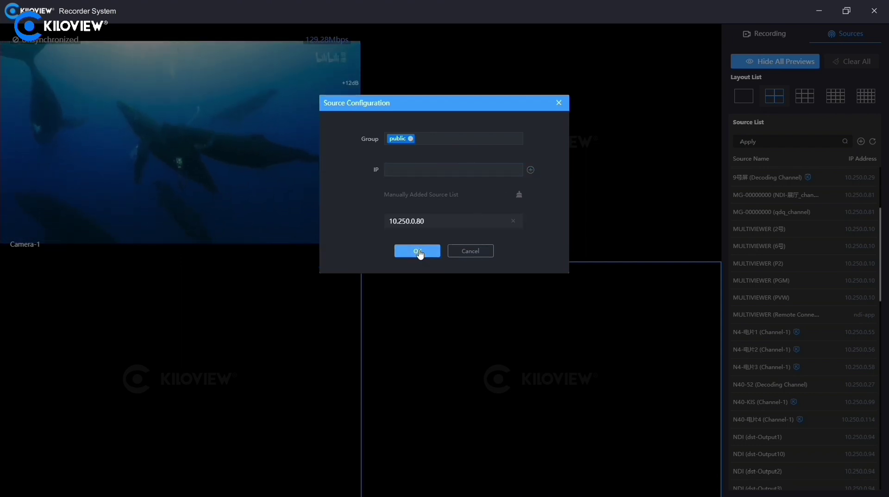
{"action": "left_click", "coordinate": [418, 227]}
{"action": "left_click", "coordinate": [760, 36]}
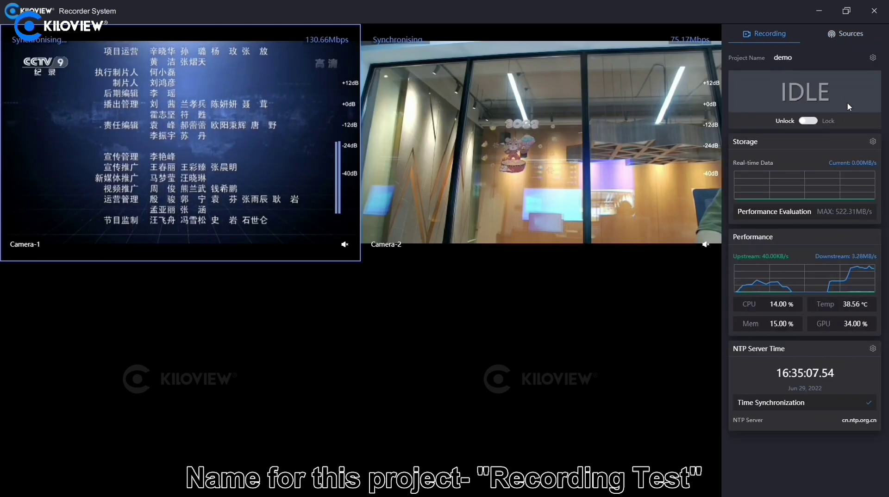
Change the project name from demo to 'Recording Test'.
{"action": "left_click", "coordinate": [873, 58]}
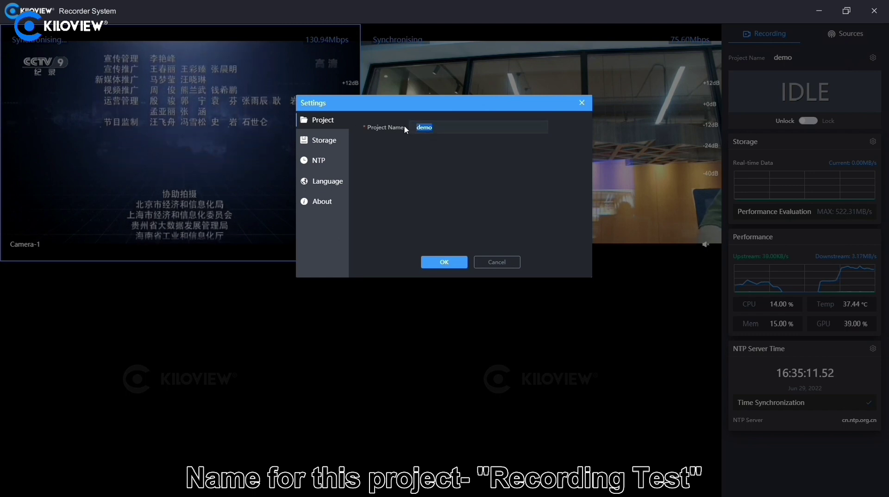
{"action": "type", "text": "R"}
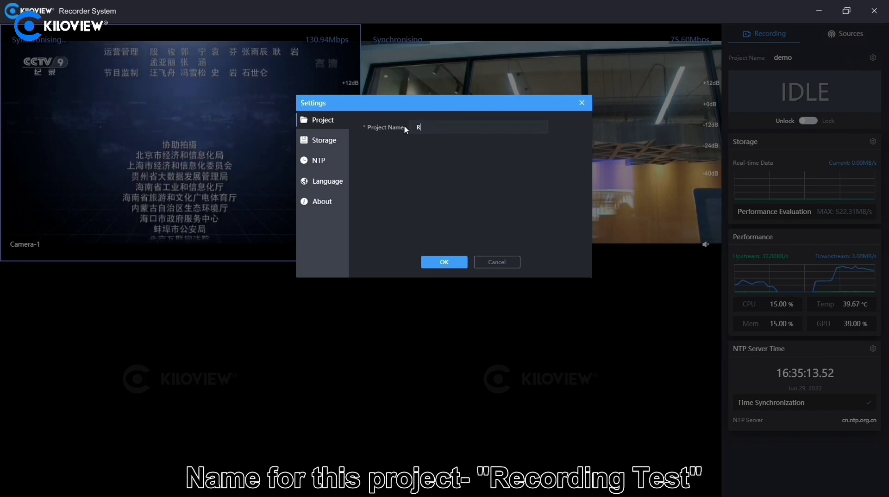
{"action": "type", "text": "e"}
{"action": "type", "text": "cording Test"}
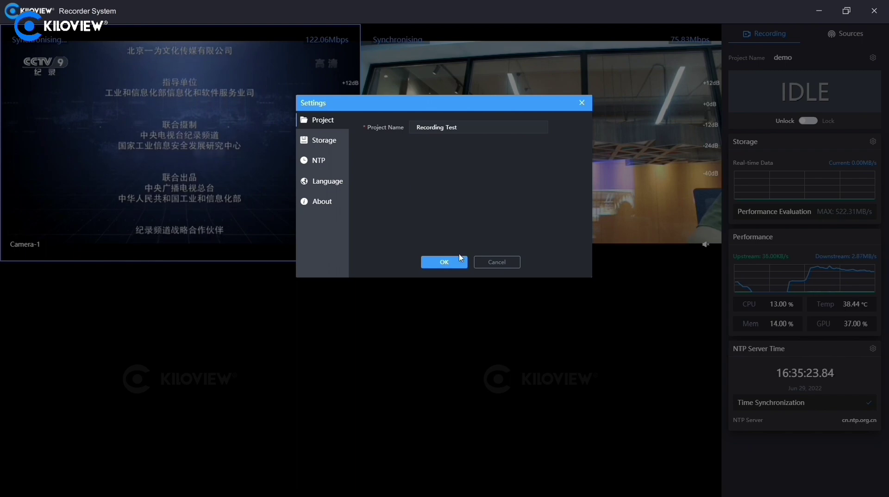
{"action": "left_click", "coordinate": [459, 262]}
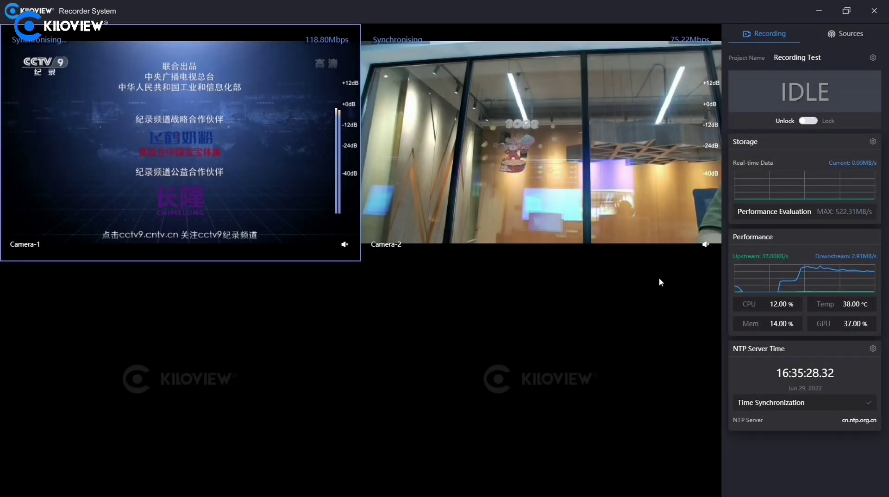
Set the storage Save to location to a newly created C:\Recording Test folder.
{"action": "left_click", "coordinate": [874, 142]}
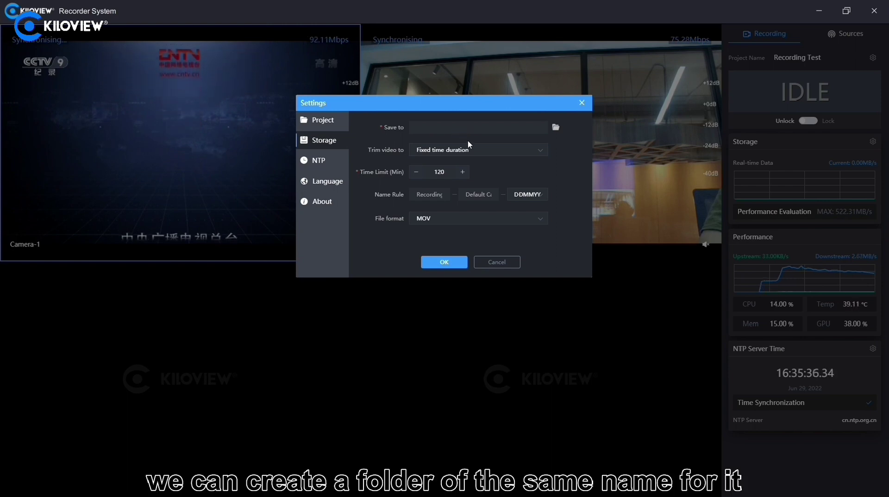
{"action": "left_click", "coordinate": [556, 128]}
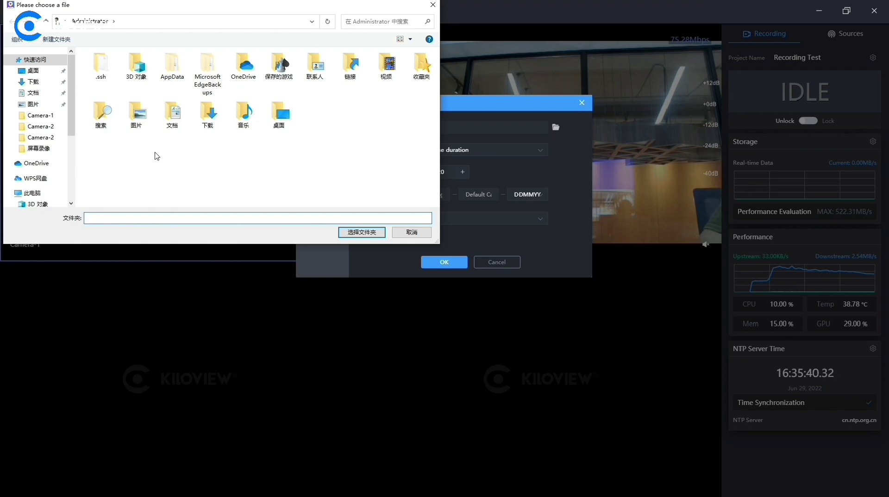
{"action": "left_click", "coordinate": [45, 193]}
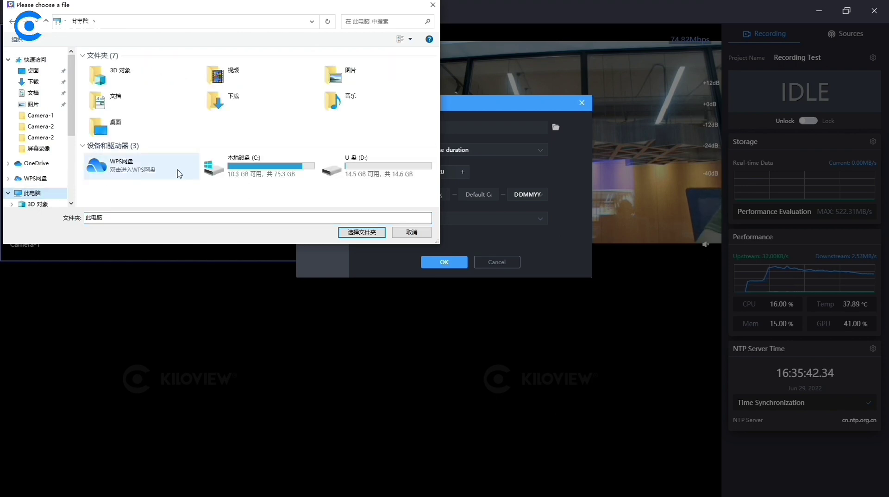
{"action": "double_click", "coordinate": [265, 159]}
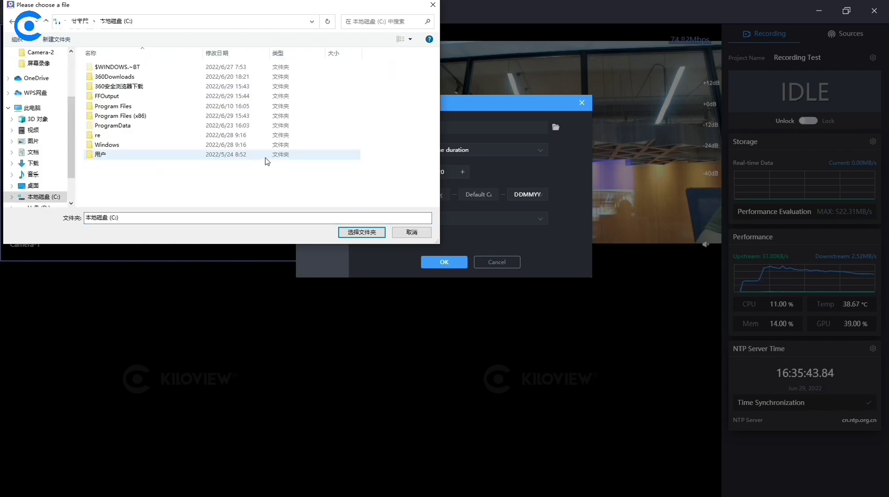
{"action": "right_click", "coordinate": [204, 187]}
{"action": "mouse_move", "coordinate": [153, 275]}
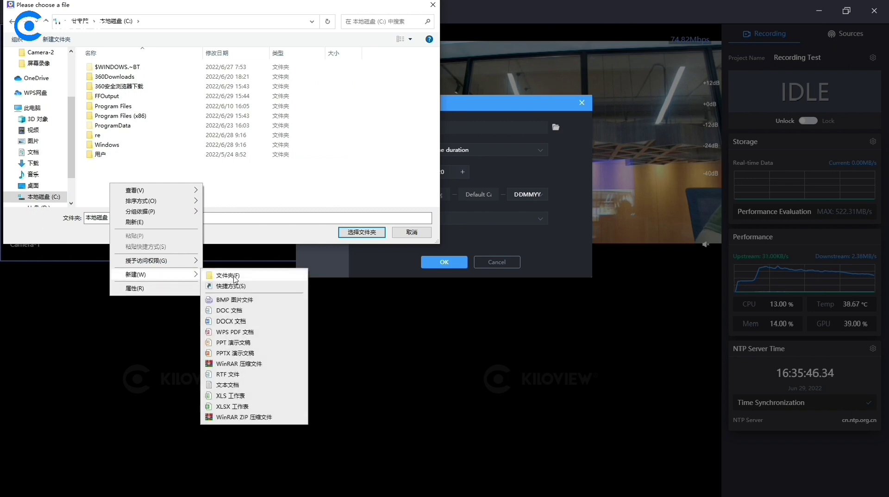
{"action": "left_click", "coordinate": [223, 273]}
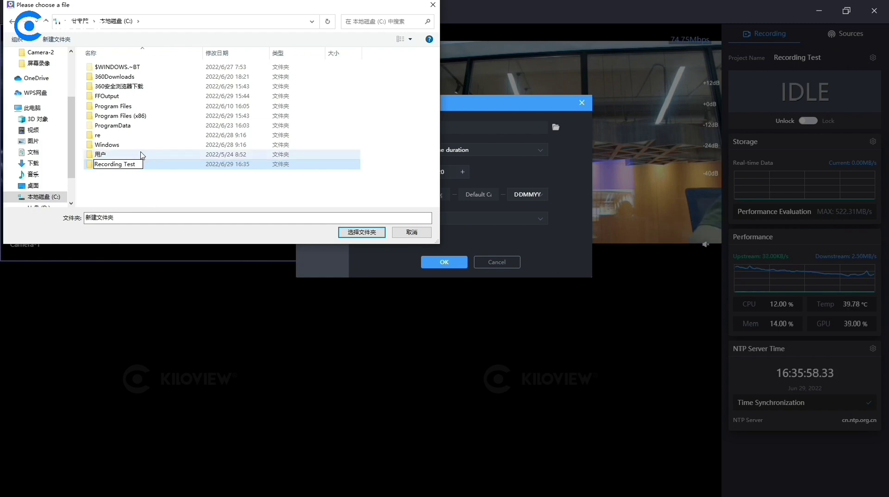
{"action": "left_click", "coordinate": [172, 166]}
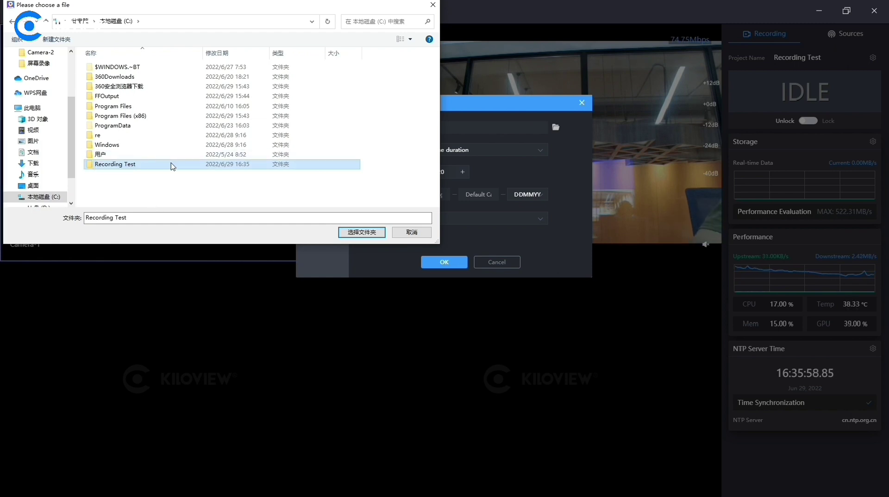
{"action": "left_click", "coordinate": [369, 234]}
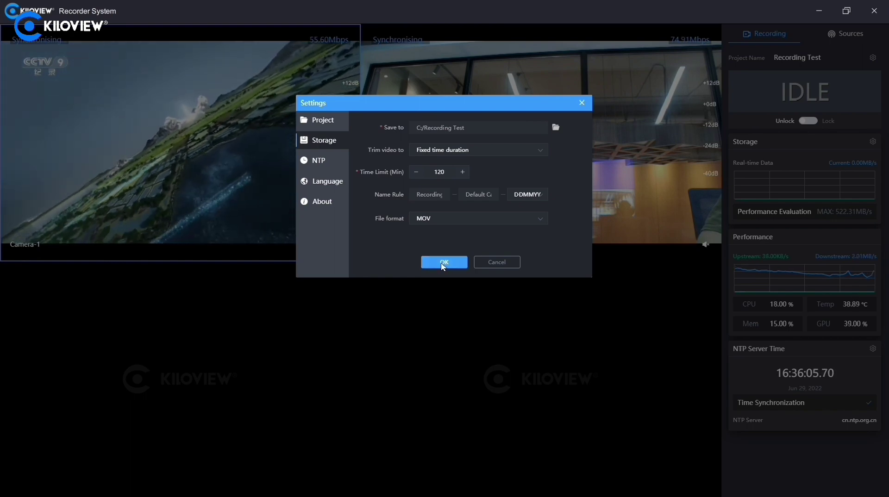
{"action": "left_click", "coordinate": [443, 263]}
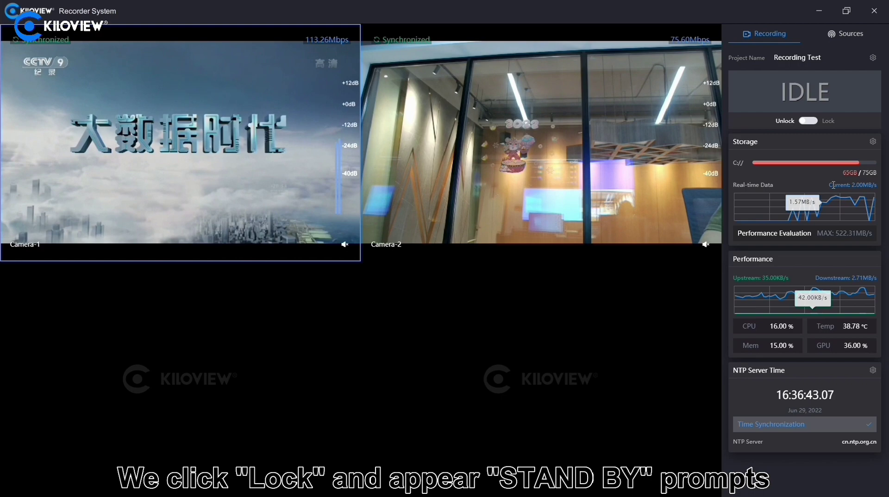
Switch the Recording Test project from Unlock to Lock.
{"action": "left_click", "coordinate": [808, 122]}
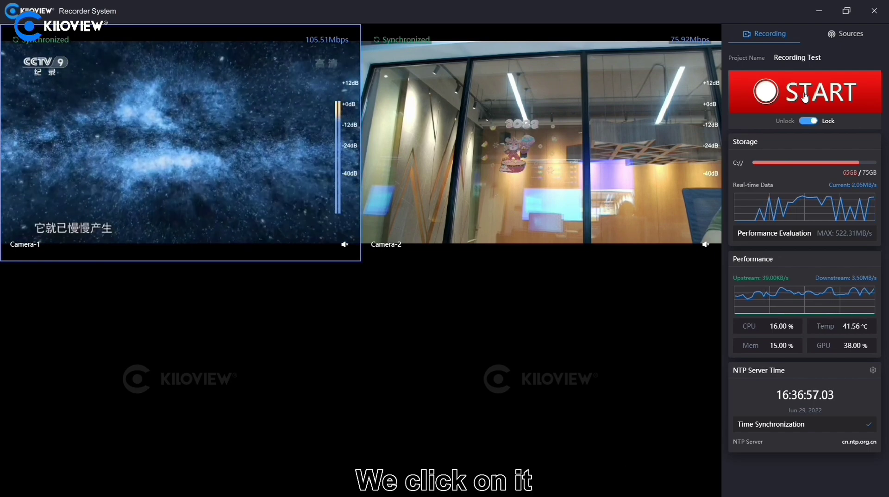
Record a short clip from both cameras, confirming both the start and the stop.
{"action": "left_click", "coordinate": [805, 96]}
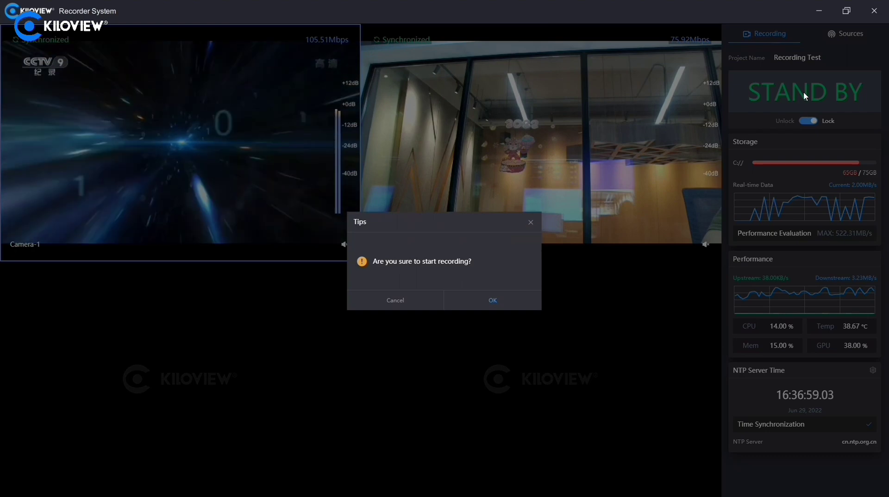
{"action": "left_click", "coordinate": [507, 301]}
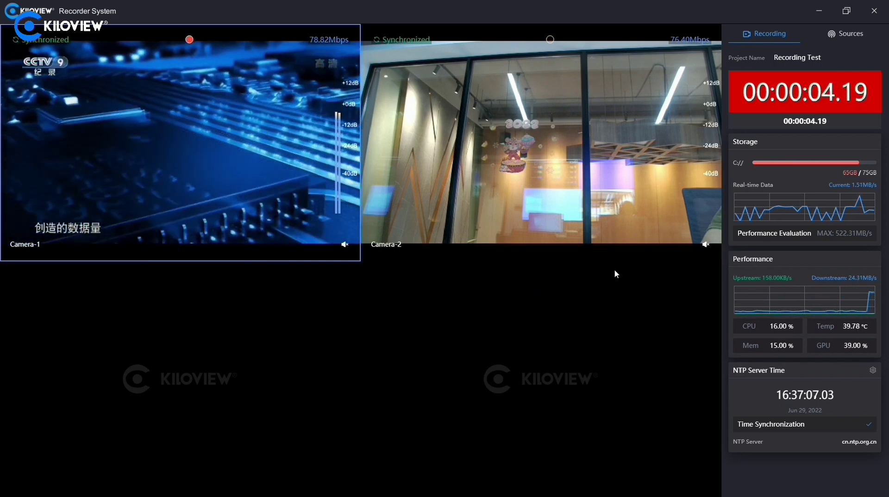
{"action": "mouse_move", "coordinate": [692, 255]}
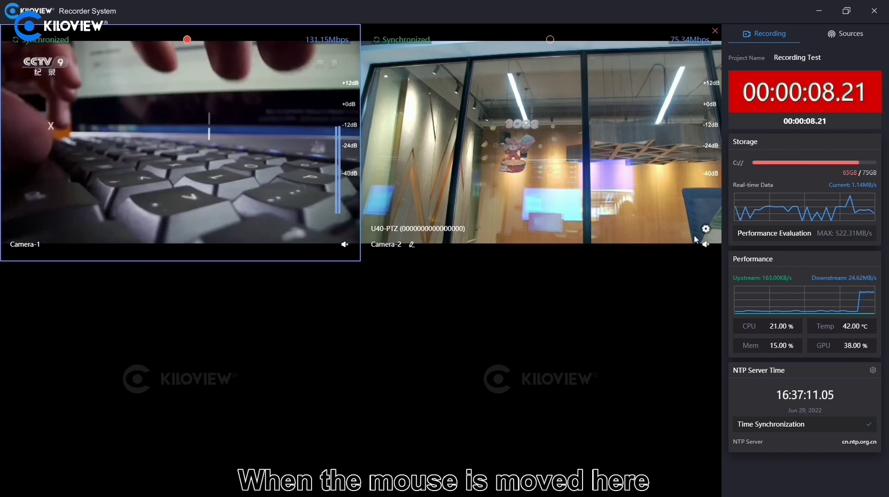
{"action": "mouse_move", "coordinate": [789, 181]}
{"action": "mouse_move", "coordinate": [806, 98]}
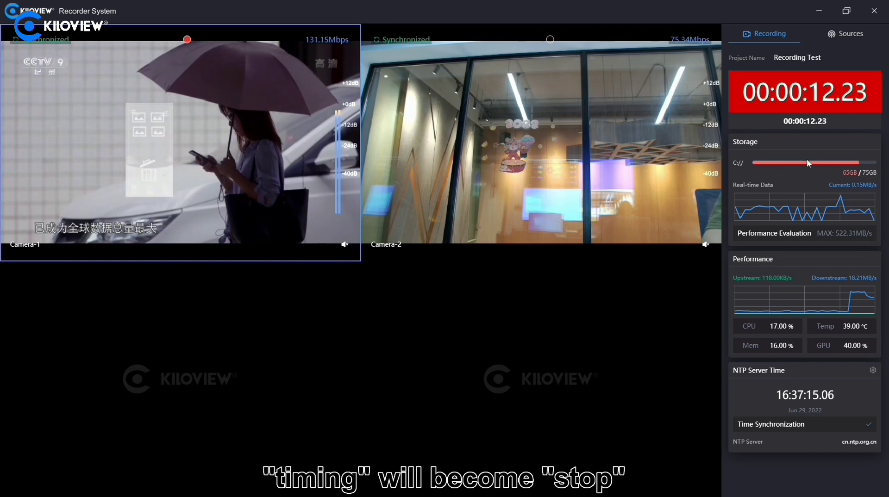
{"action": "mouse_move", "coordinate": [777, 95]}
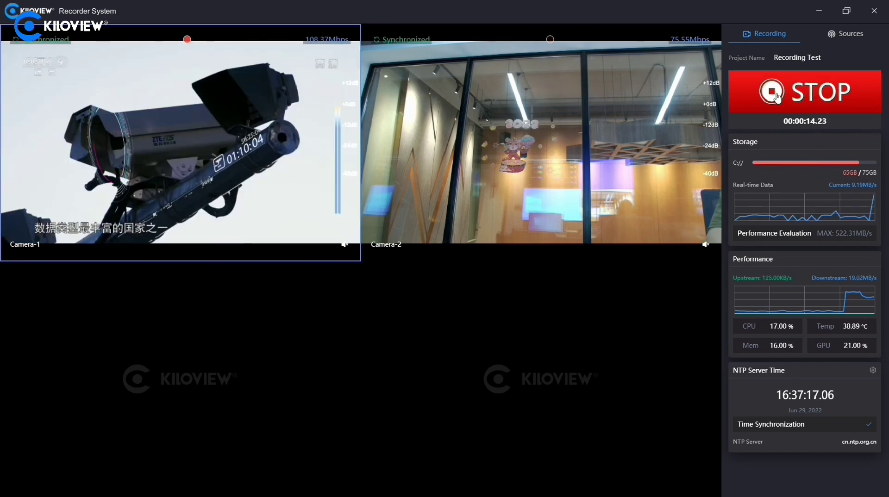
{"action": "left_click", "coordinate": [777, 97]}
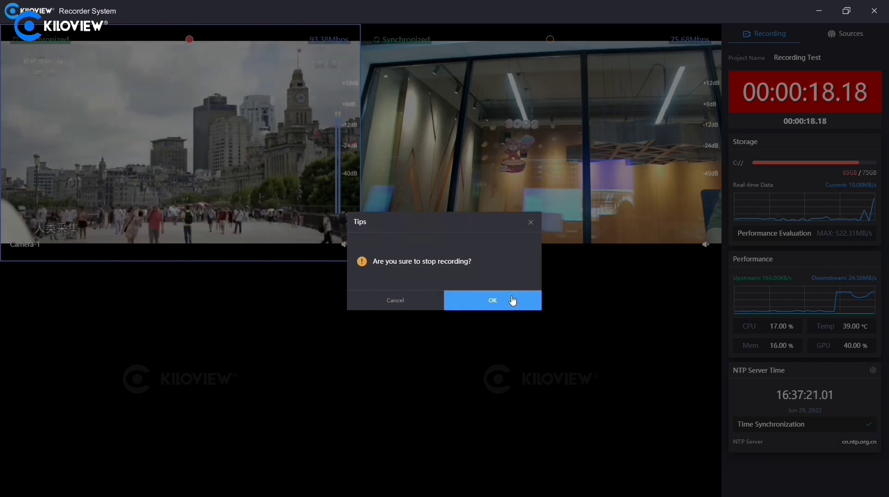
{"action": "left_click", "coordinate": [512, 302]}
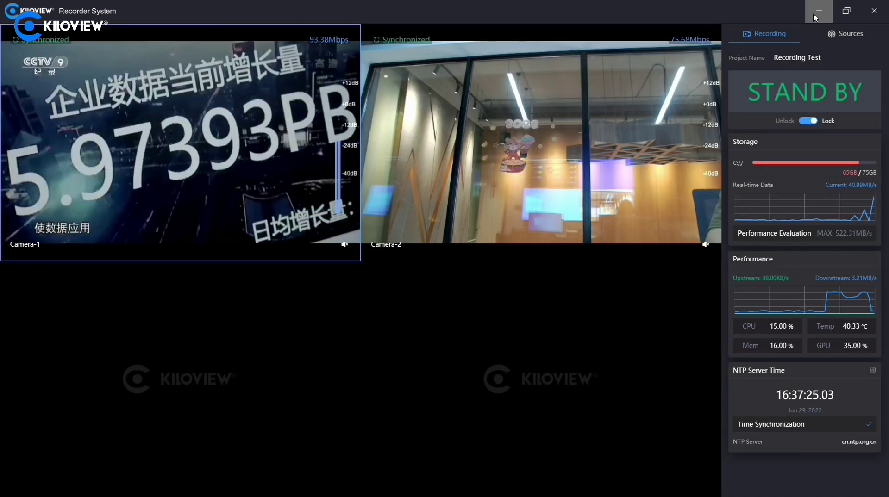
Play the Camera-1 MOV recording from C:\Recording Test in VLC.
{"action": "left_click", "coordinate": [813, 13]}
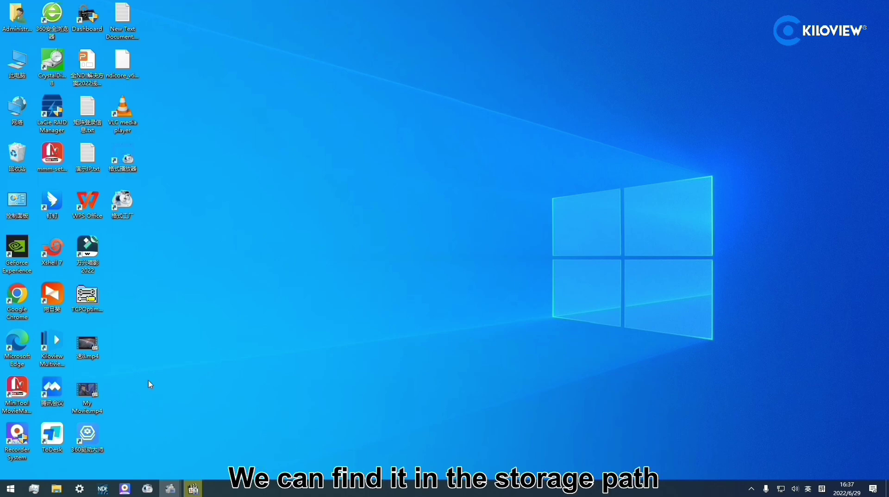
{"action": "left_click", "coordinate": [51, 493]}
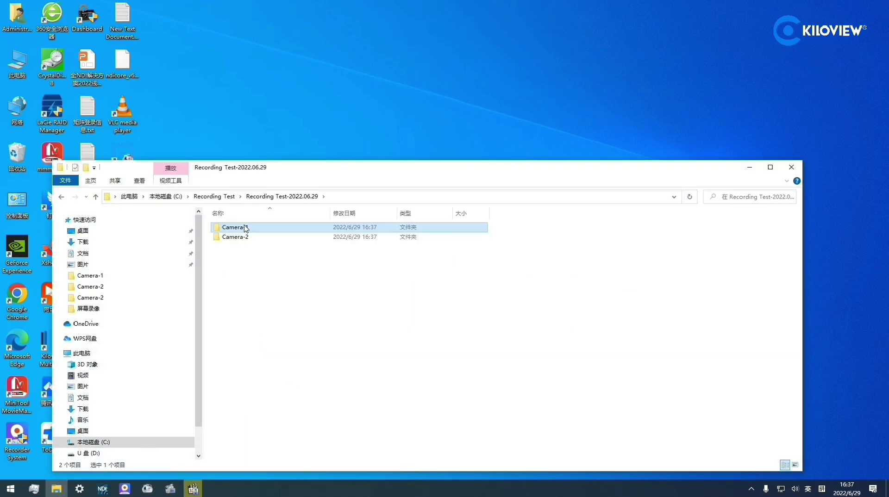
{"action": "double_click", "coordinate": [242, 230]}
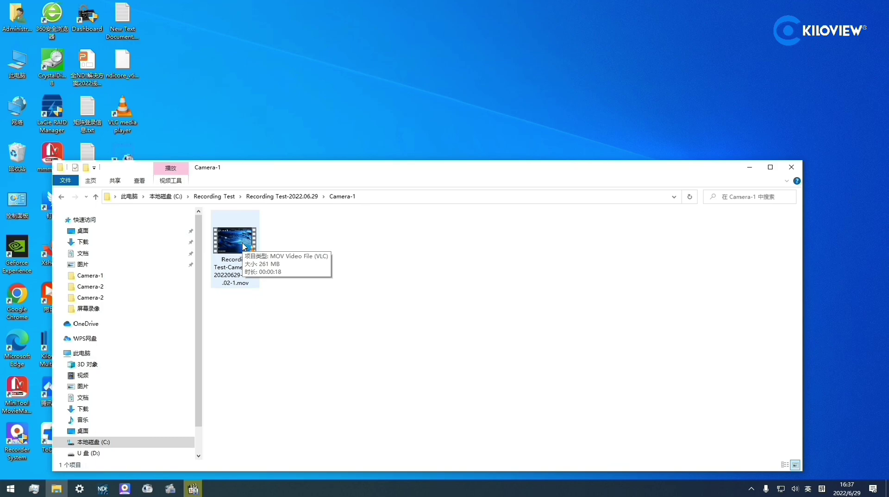
{"action": "left_click", "coordinate": [243, 247]}
{"action": "double_click", "coordinate": [243, 247]}
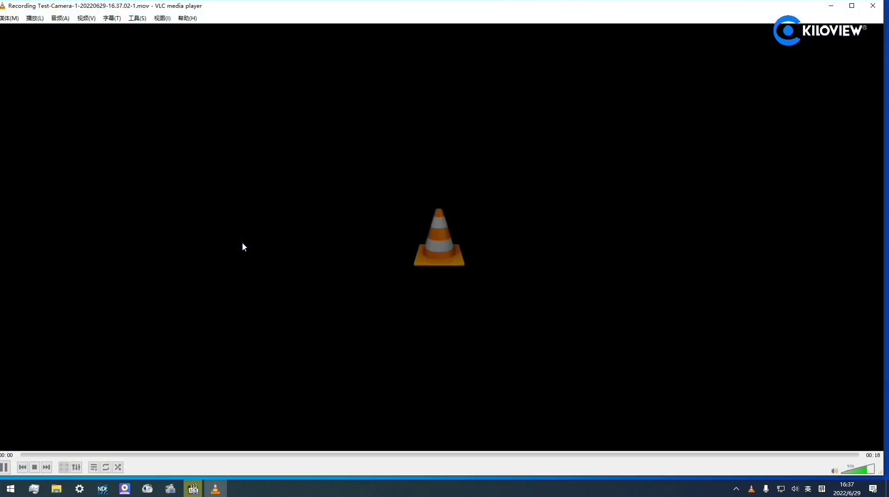